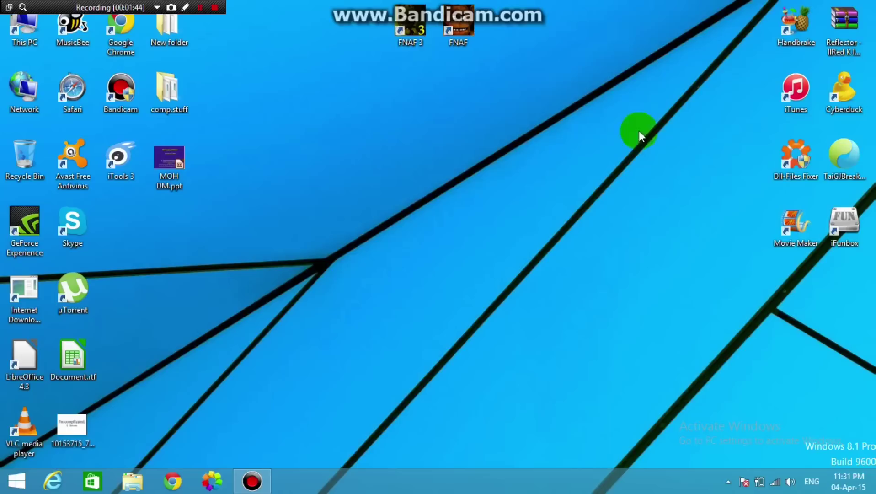
# Launch iTunes, close the iPhone's file browser window, and open the connected iPhone's device page
pyautogui.doubleClick(796, 88)
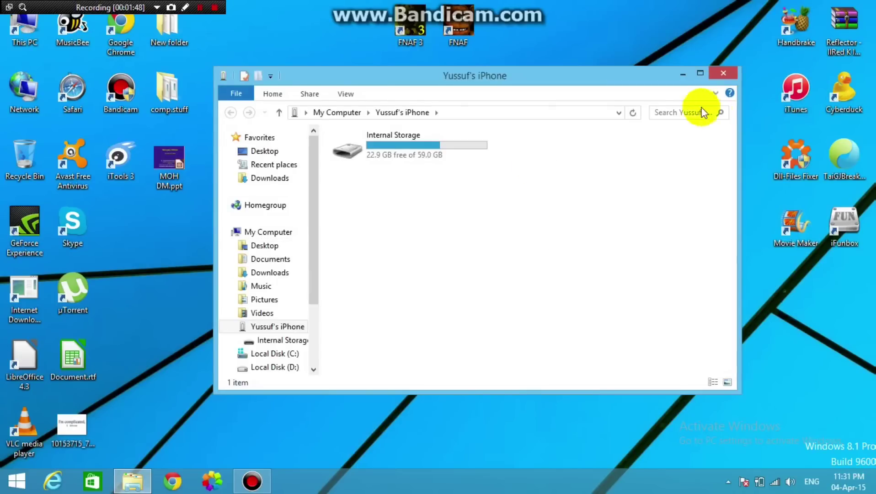
pyautogui.click(719, 76)
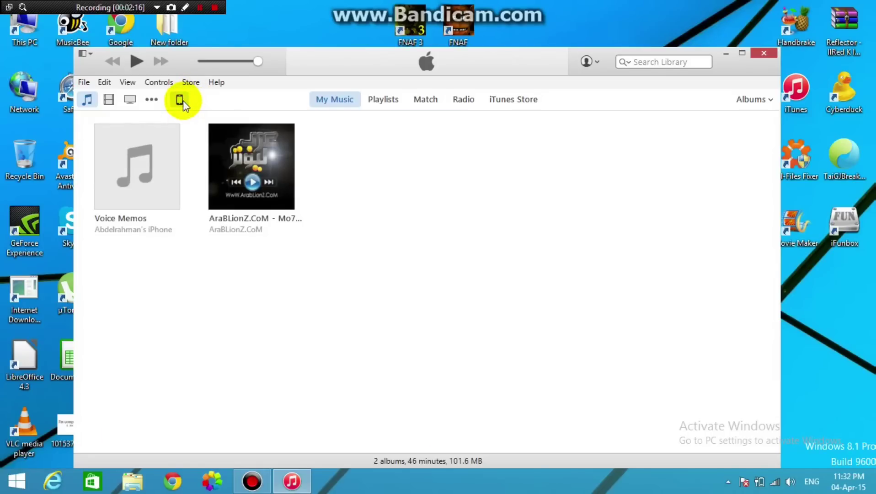
pyautogui.click(180, 99)
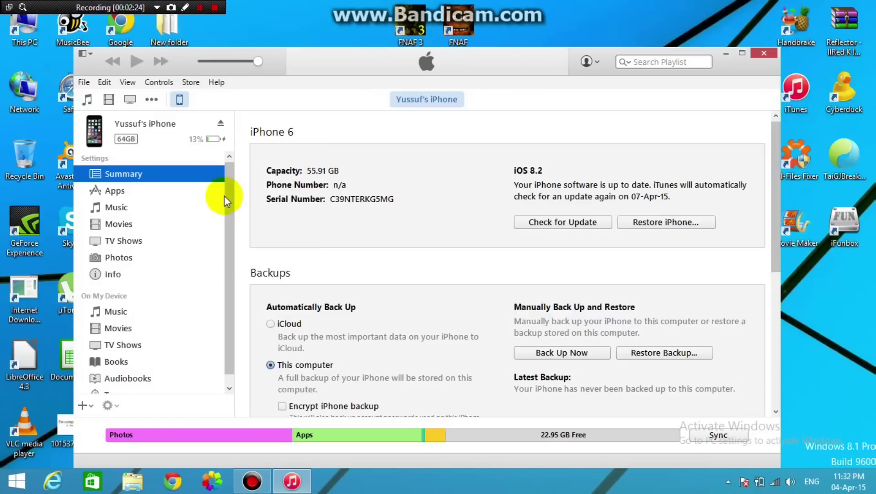
# Select VLC in the File Sharing app list of the iPhone's Apps settings
pyautogui.click(169, 190)
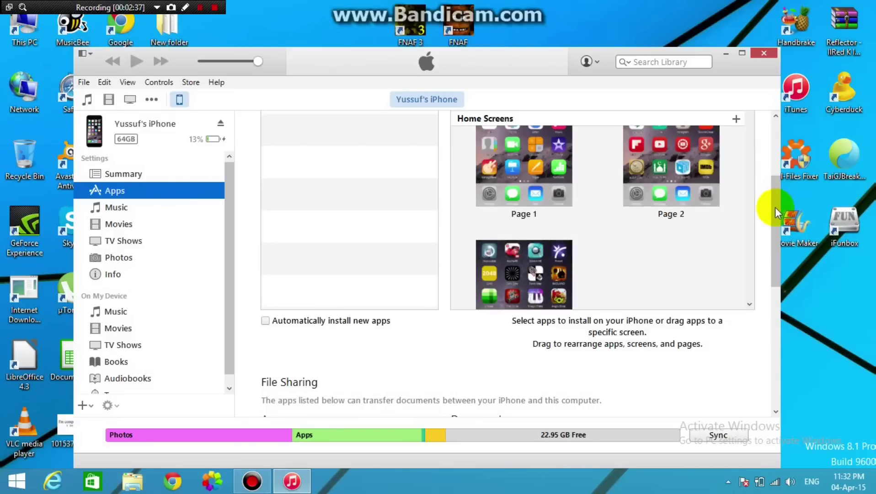
pyautogui.moveTo(775, 208); pyautogui.dragTo(775, 322)
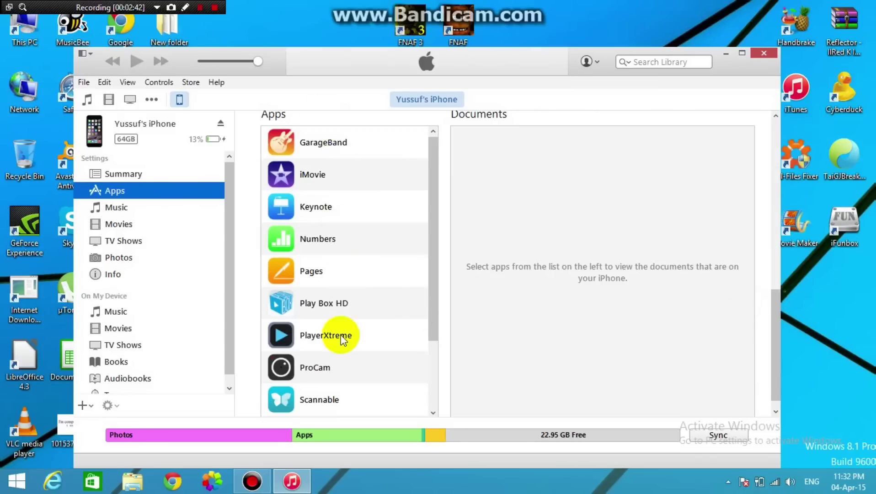
pyautogui.moveTo(435, 242); pyautogui.dragTo(432, 359)
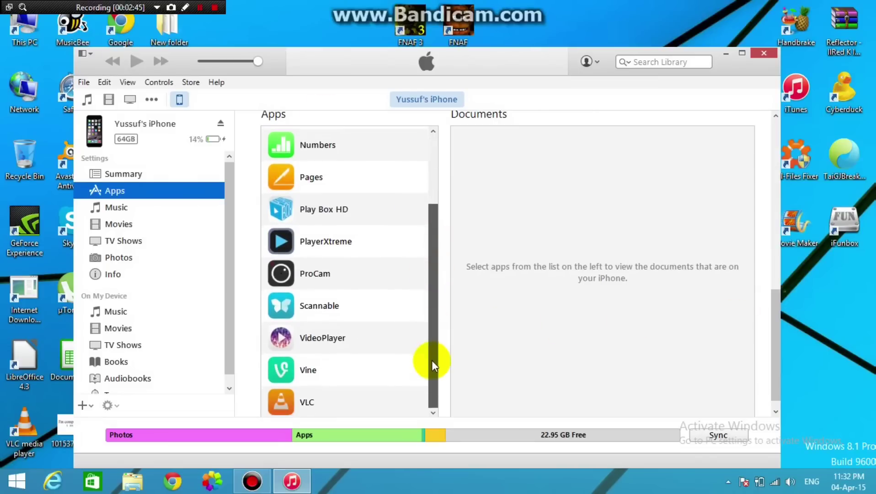
pyautogui.click(359, 405)
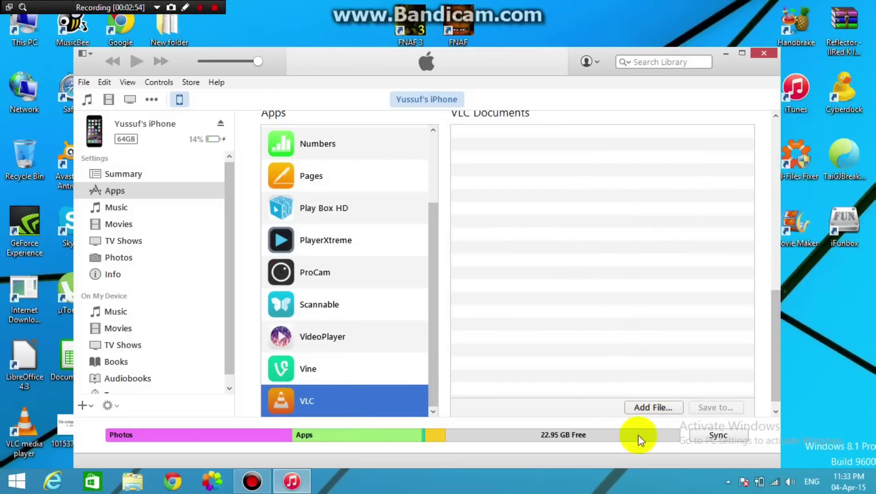
# Start adding a file to VLC Documents and browse to the Movies folder on Local Disk (D:)
pyautogui.click(664, 410)
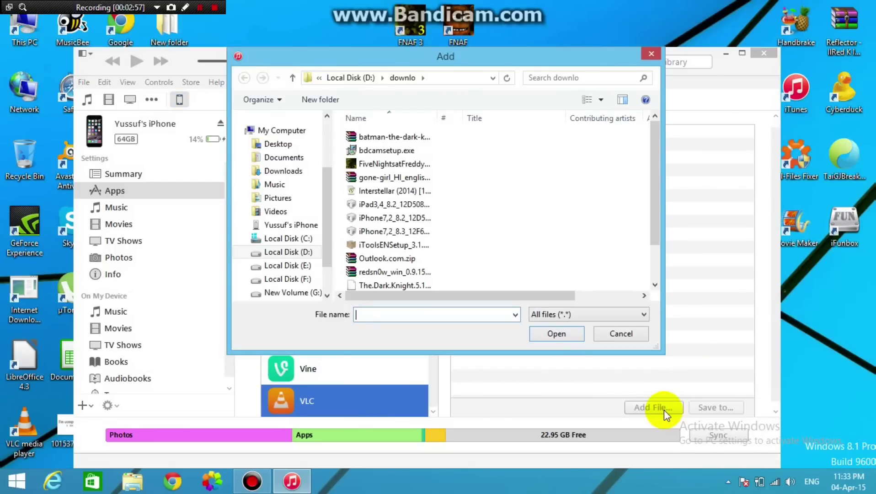
pyautogui.click(298, 252)
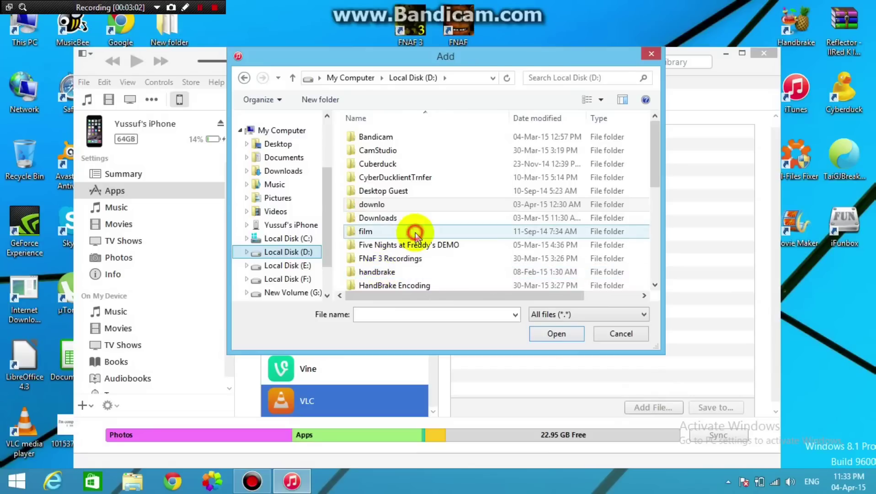
pyautogui.scroll(-5, 415, 232)
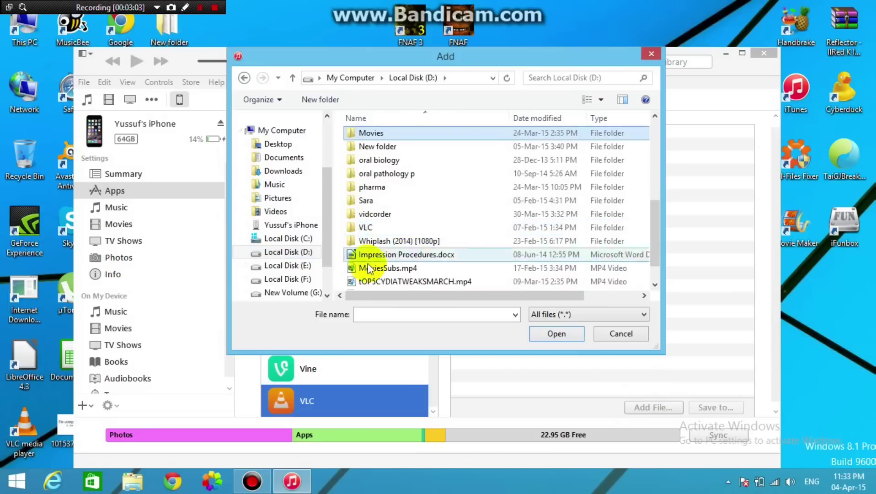
pyautogui.doubleClick(387, 136)
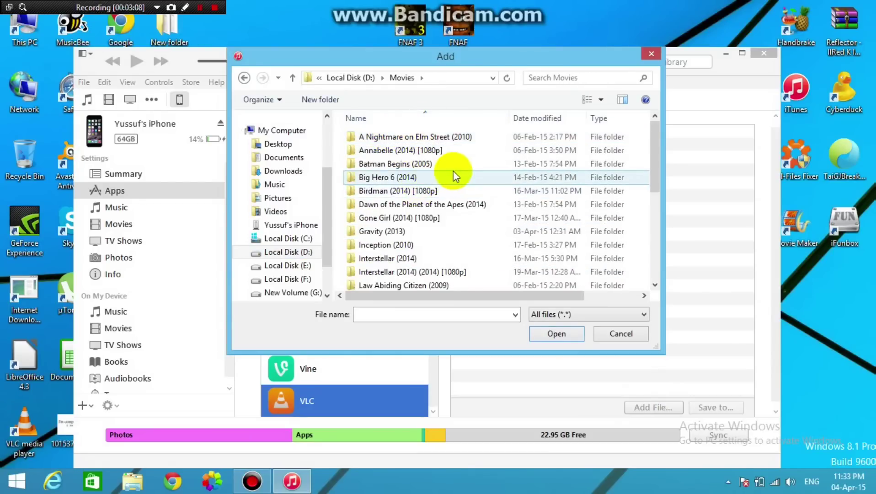
# Add The.Dark.Knight.2008.720p.BluRay.x264.YIFY.mp4 and its matching .srt subtitle file from the The Dark Knight (2008) folder to VLC Documents
pyautogui.click(408, 249)
pyautogui.press('Down')
pyautogui.press('Down')
pyautogui.press('Down')
pyautogui.press('Down')
pyautogui.press('Down')
pyautogui.press('Down')
pyautogui.press('Down')
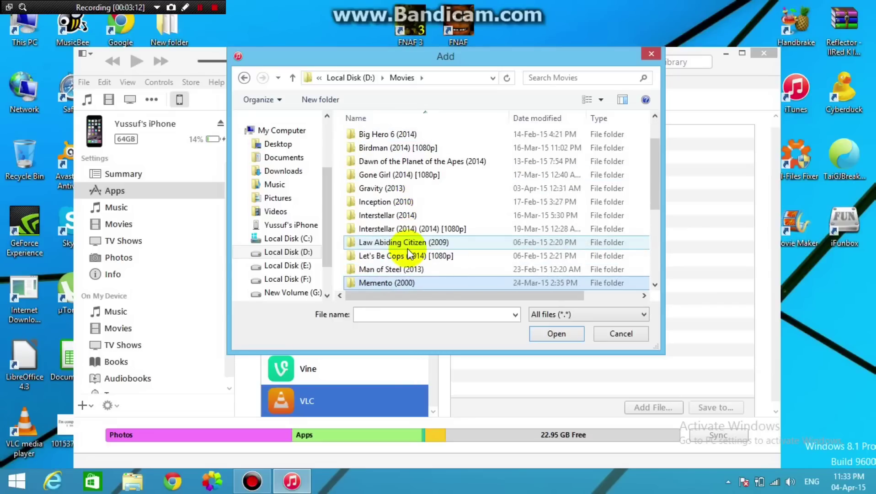
pyautogui.press('Down')
pyautogui.press('Down')
pyautogui.press('Down')
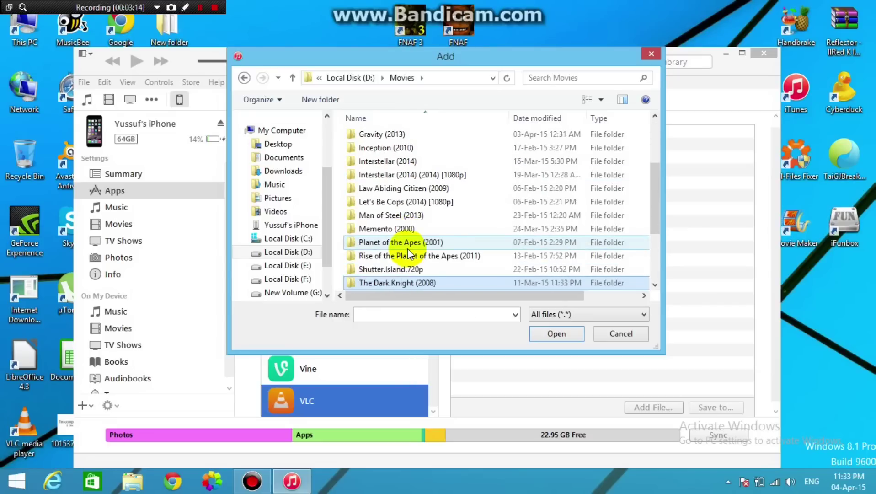
pyautogui.press('Down')
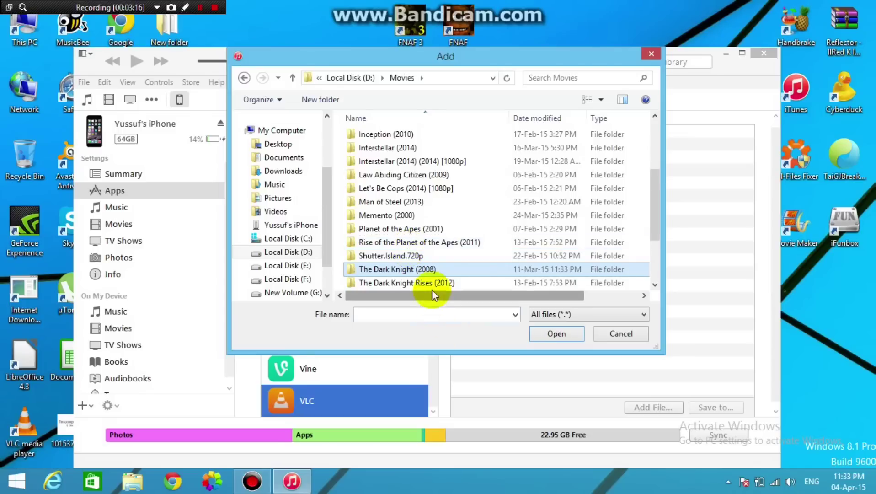
pyautogui.click(425, 269)
pyautogui.doubleClick(425, 268)
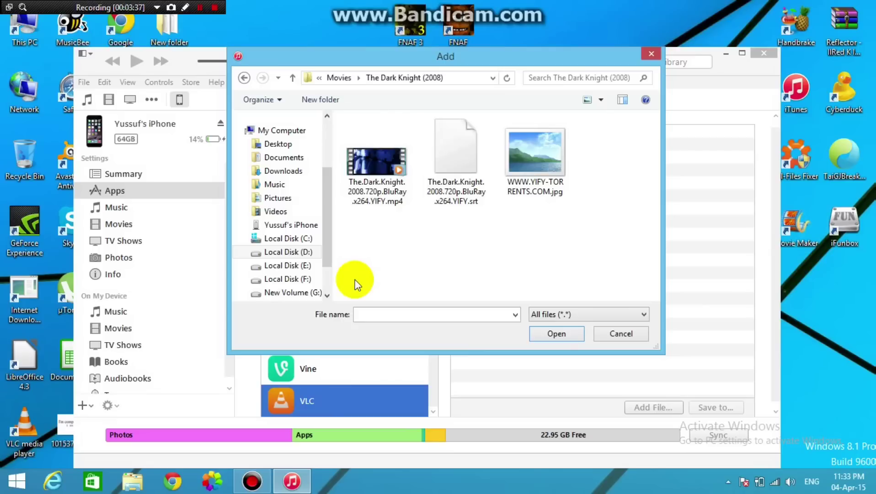
pyautogui.moveTo(373, 234); pyautogui.dragTo(442, 152)
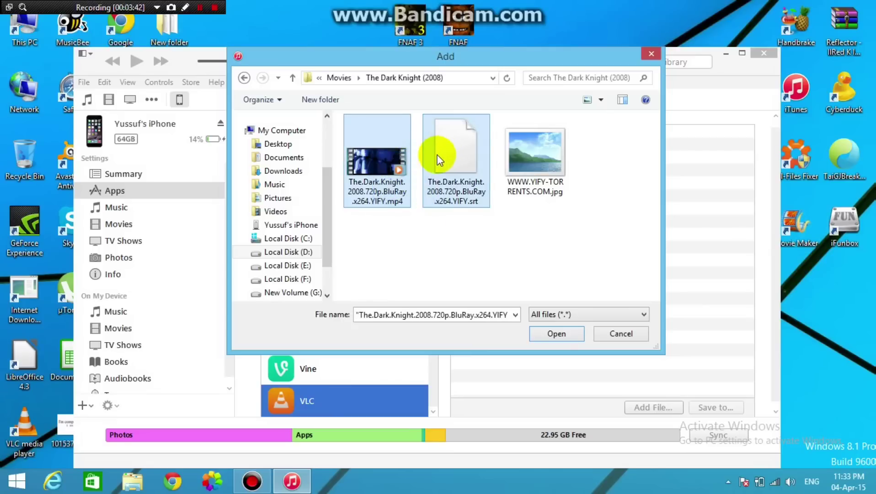
pyautogui.click(557, 333)
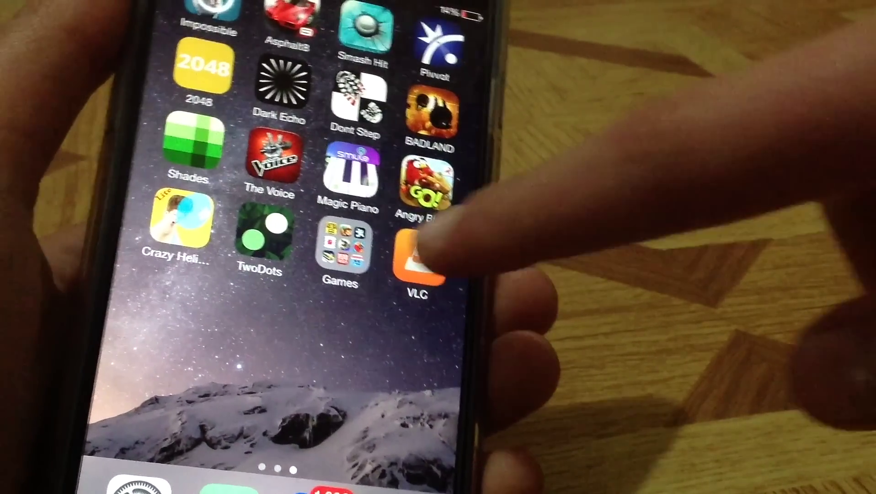
pyautogui.click(413, 254)
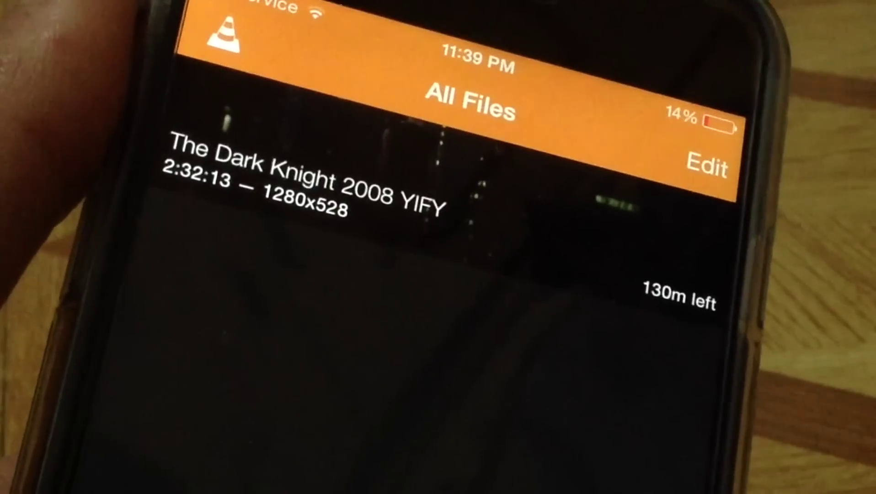
pyautogui.click(412, 192)
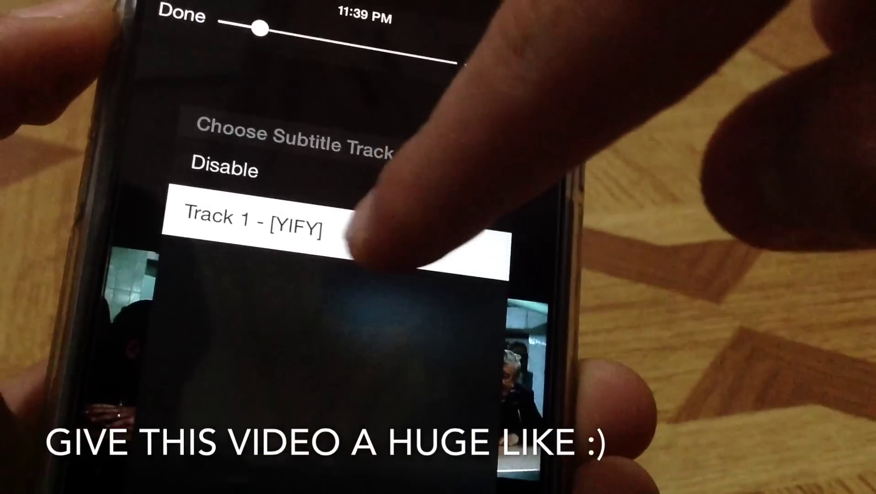
pyautogui.click(366, 249)
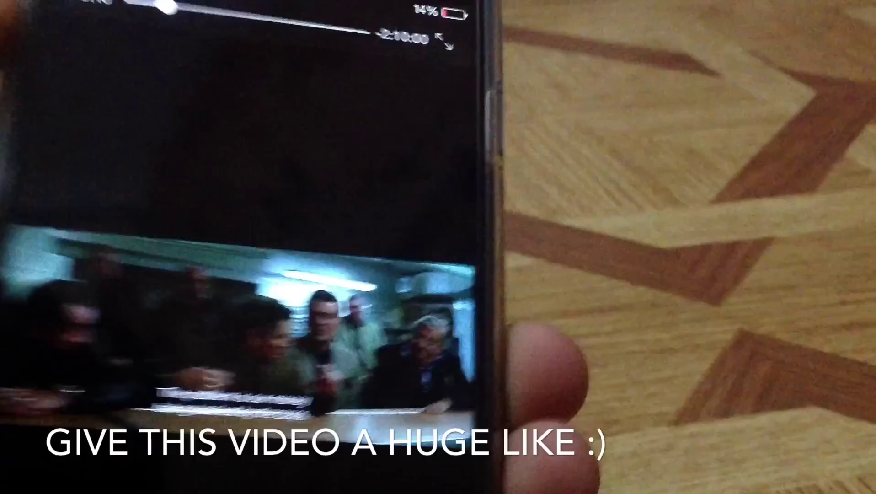